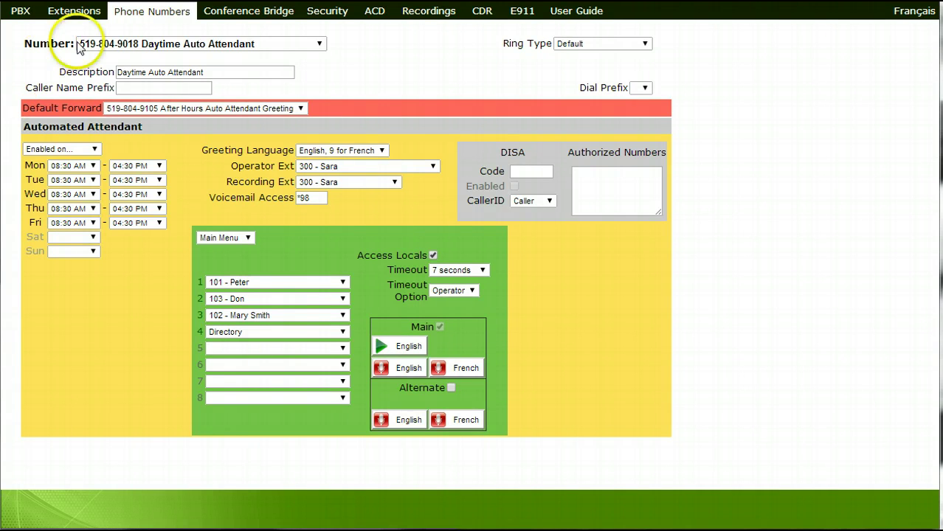
left_click(135, 45)
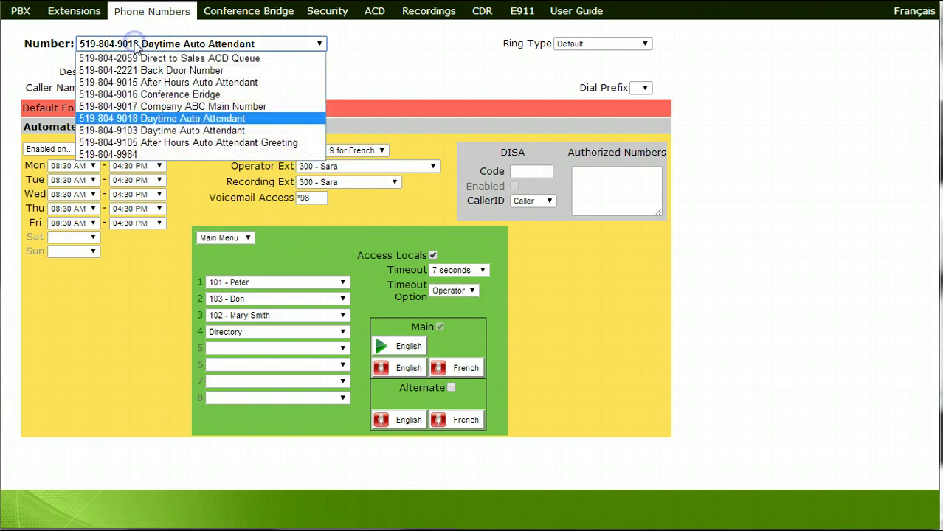
left_click(143, 115)
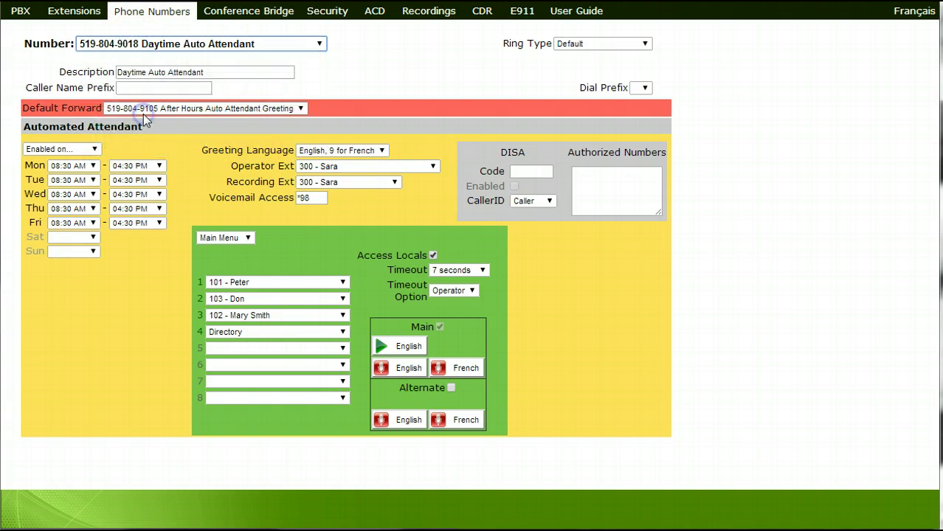
left_click(95, 149)
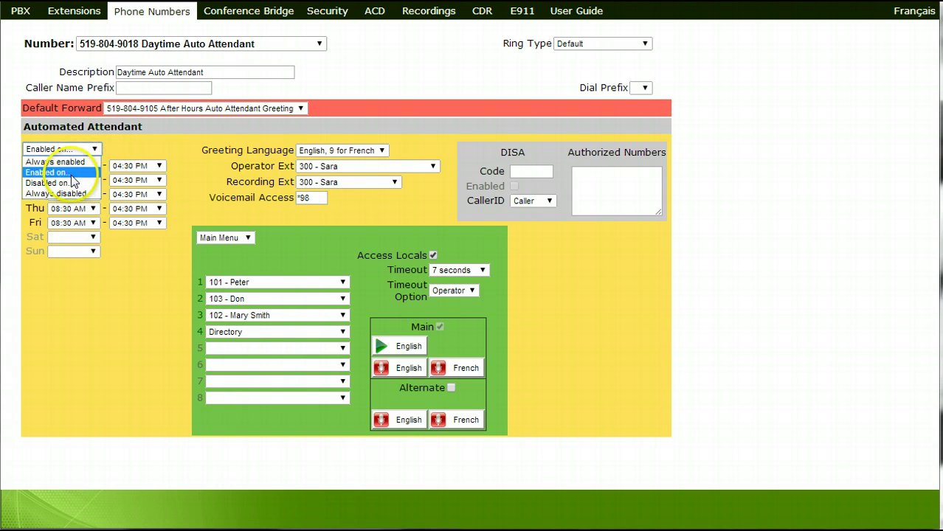
left_click(71, 174)
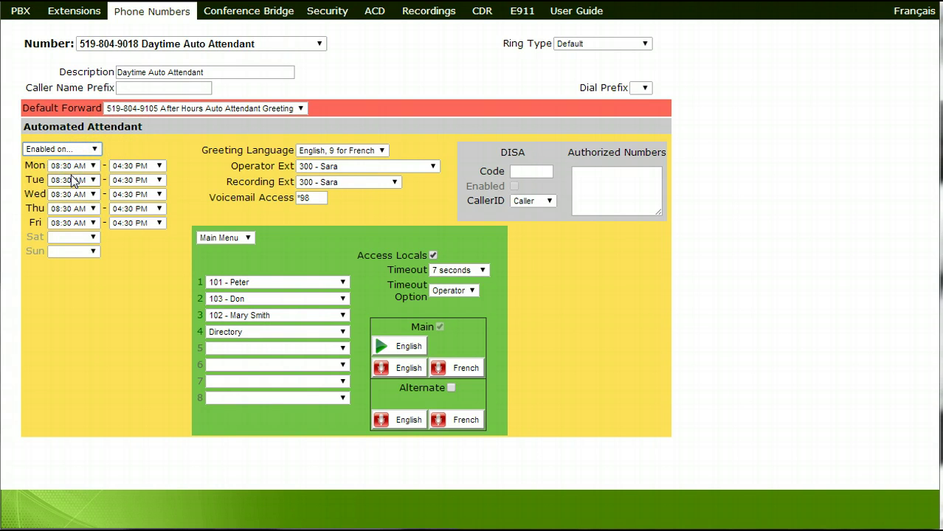
left_click(94, 166)
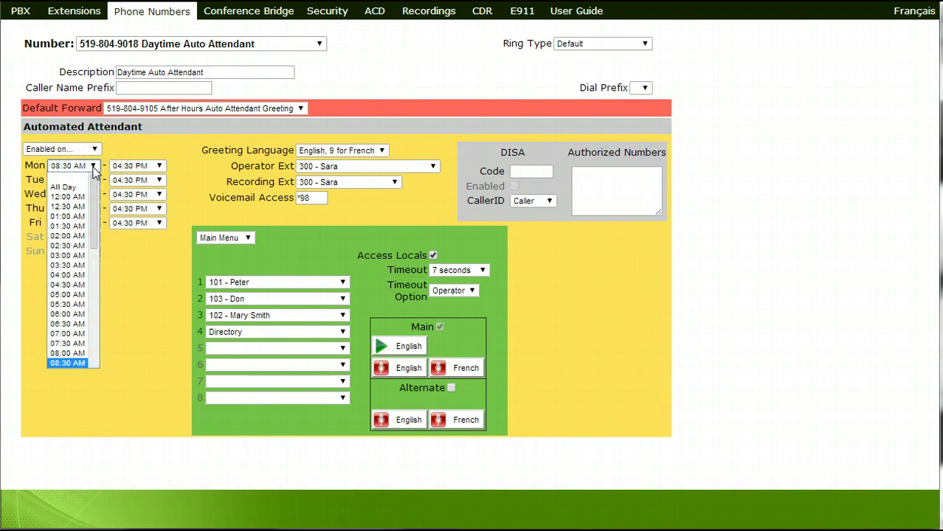
left_click(94, 166)
left_click(160, 166)
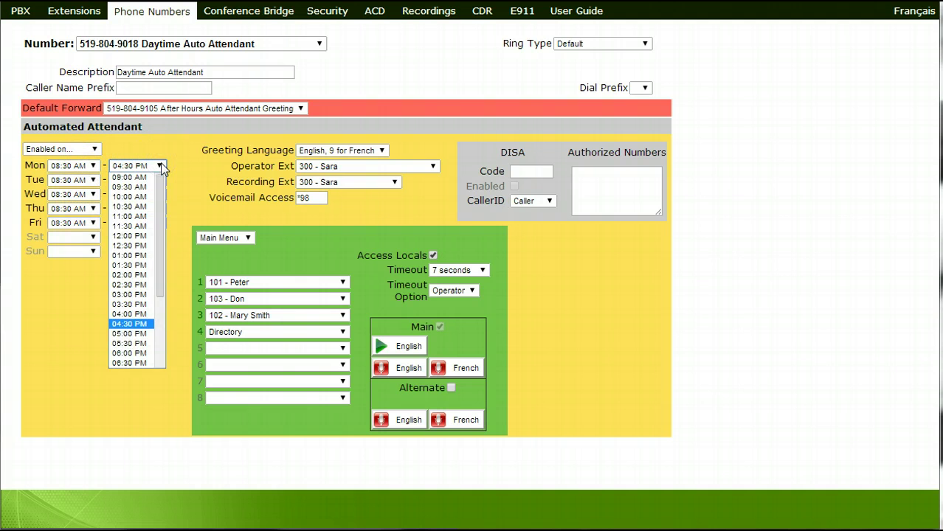
left_click(160, 167)
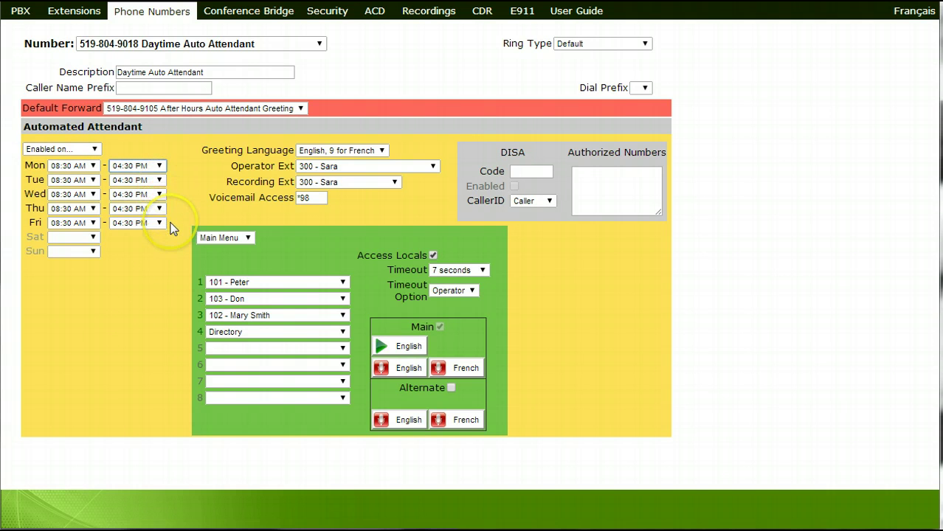
left_click(347, 167)
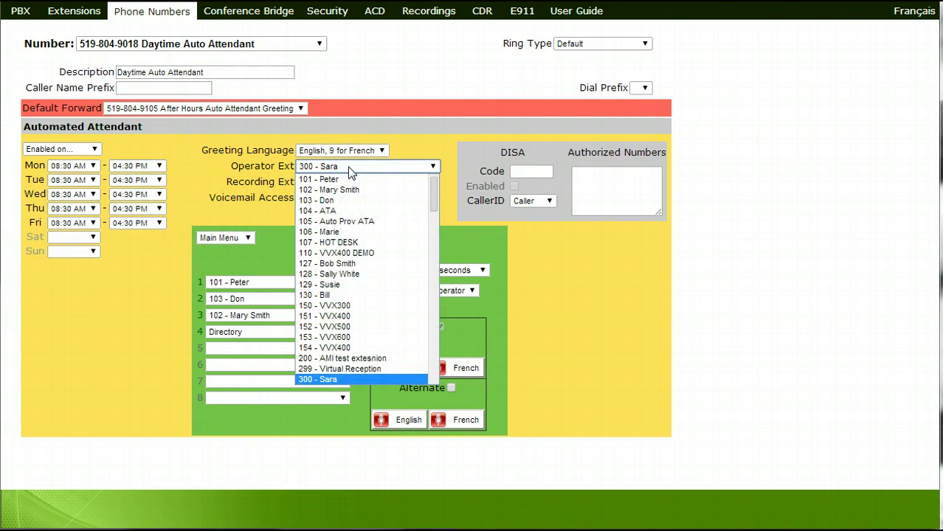
left_click(350, 168)
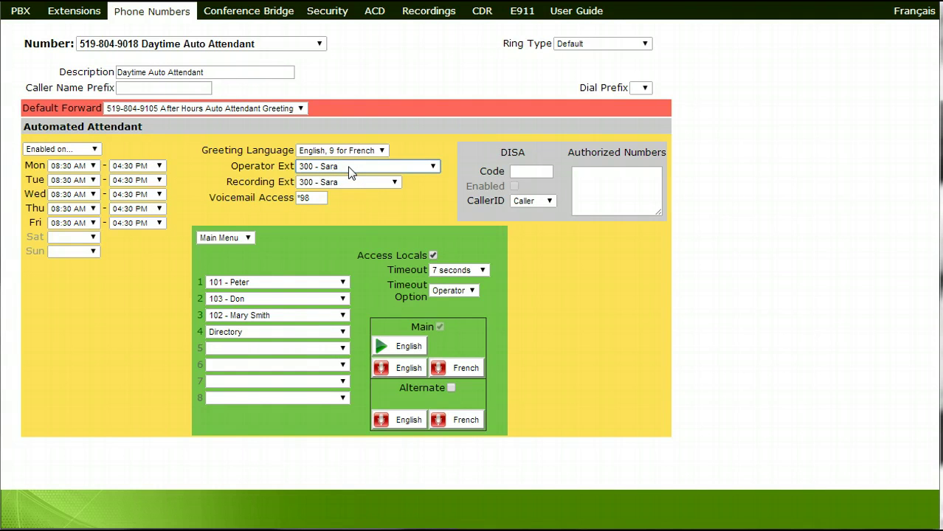
left_click(351, 189)
left_click(350, 189)
left_click(350, 189)
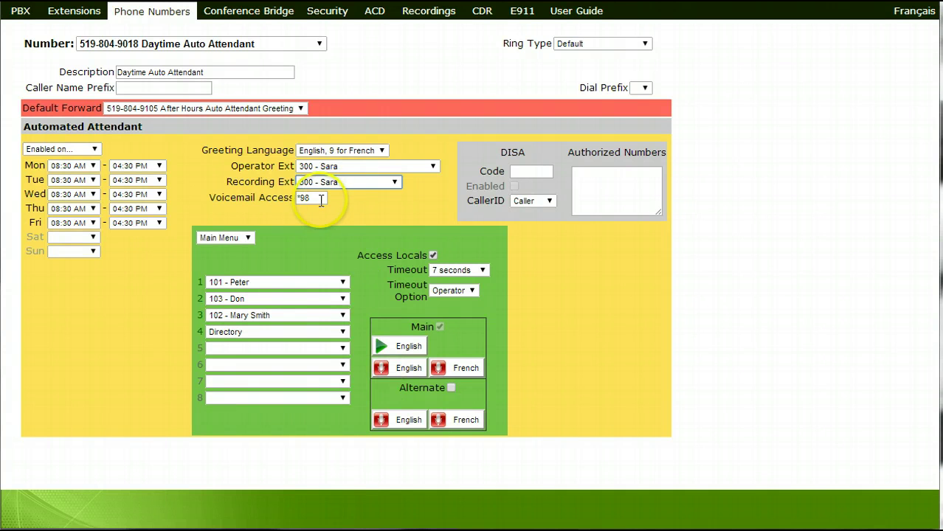
left_click(322, 198)
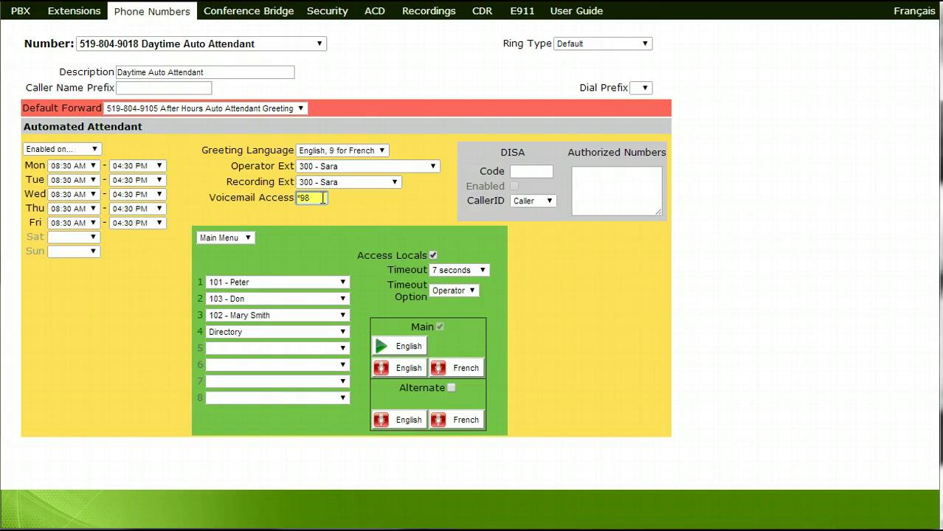
left_click(262, 270)
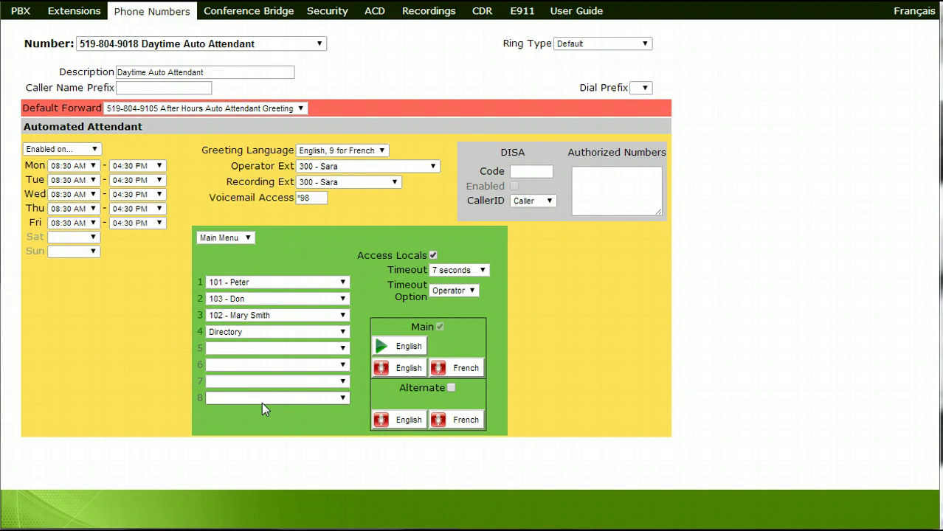
left_click(250, 285)
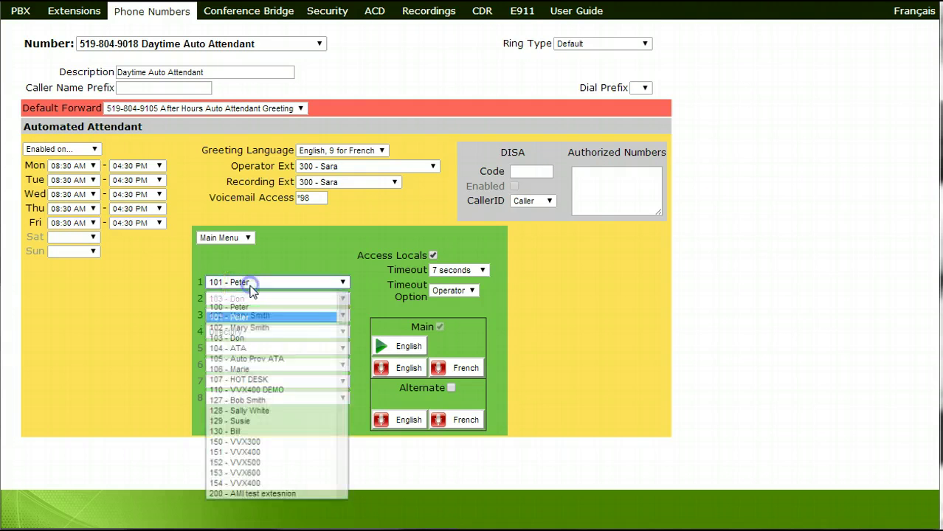
left_click(251, 285)
left_click(251, 301)
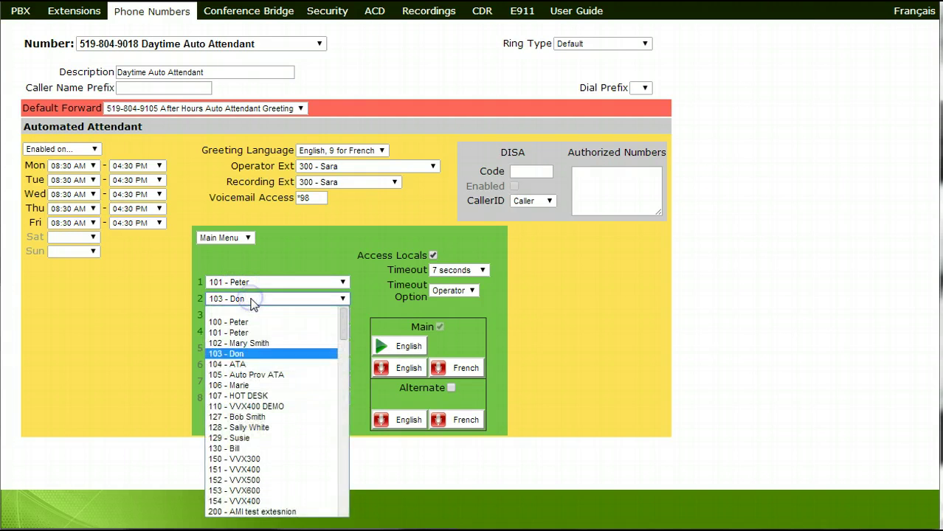
left_click(251, 302)
left_click(275, 315)
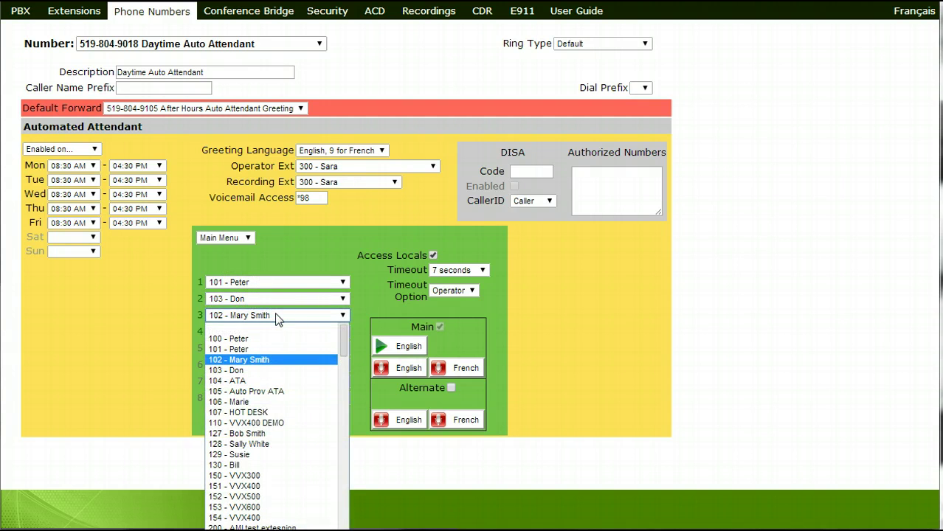
left_click(276, 315)
left_click(273, 334)
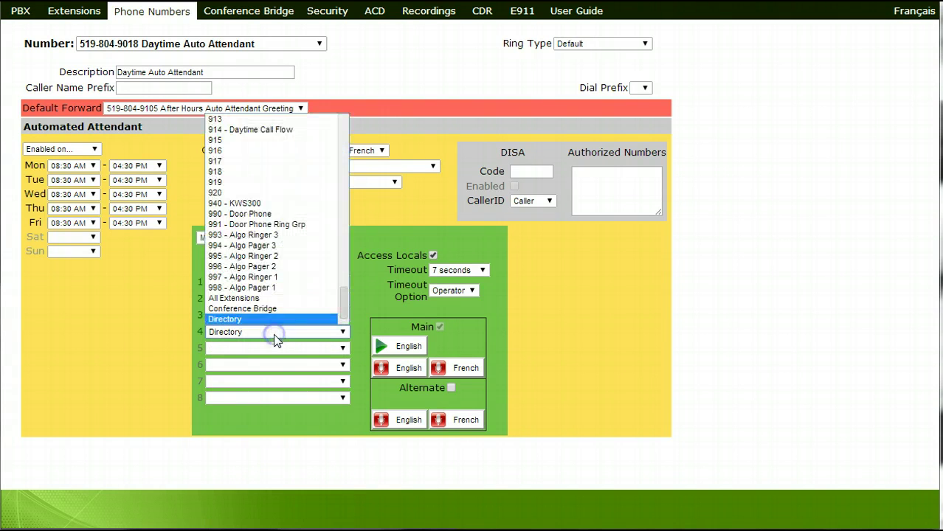
left_click(274, 337)
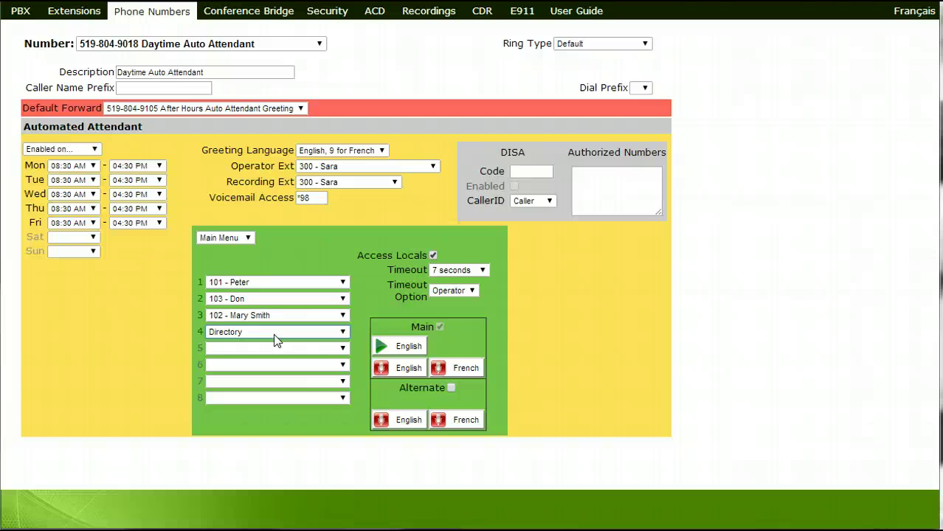
Finish the description as Daytime Auto Attendant Number and keep the 7-second menu timeout.
left_click(484, 274)
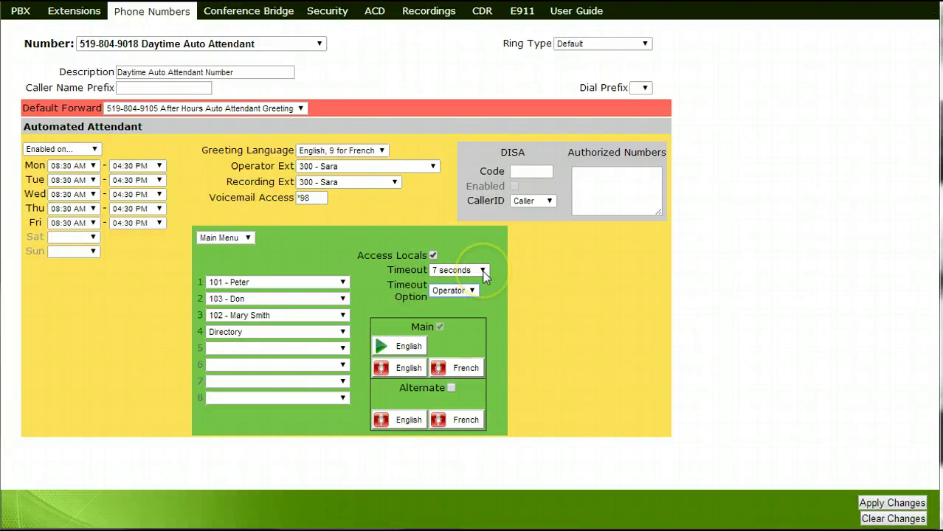
left_click(484, 272)
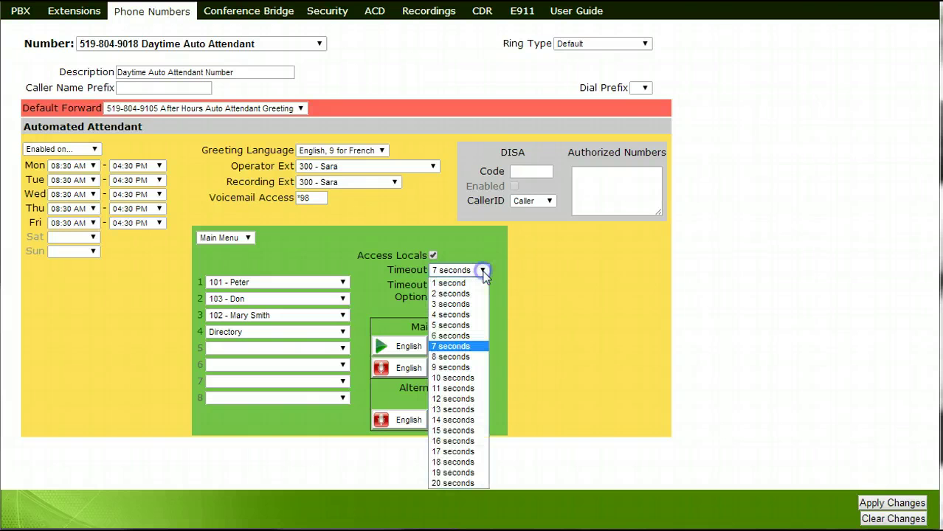
left_click(461, 347)
Keep Operator as the timeout action and preview the Main English greeting.
left_click(472, 290)
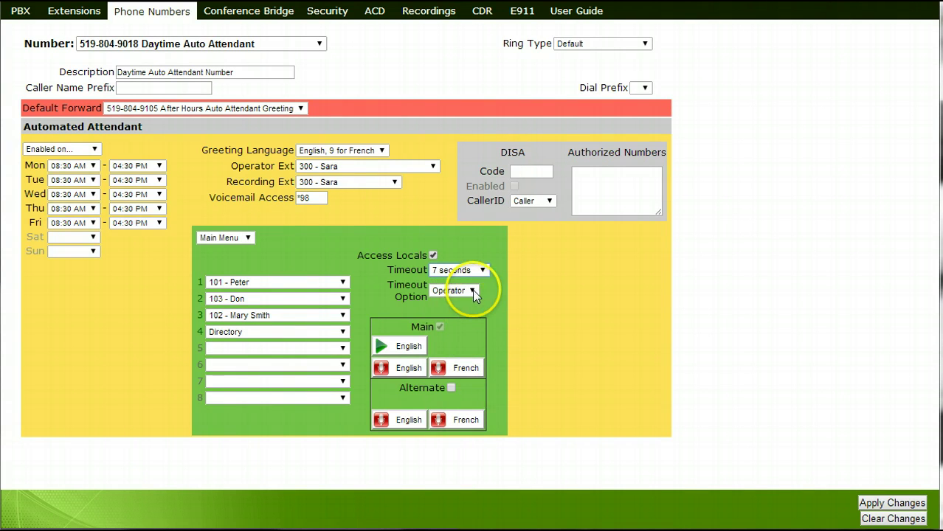
left_click(473, 290)
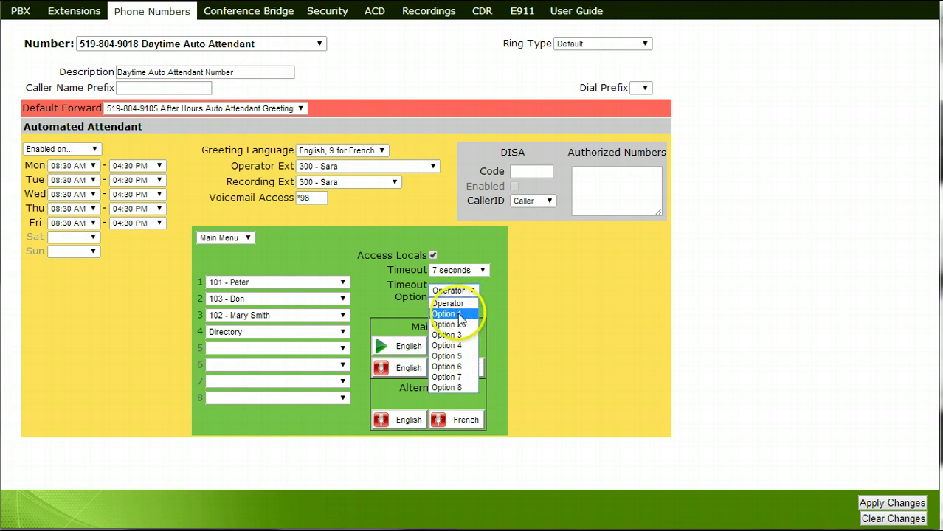
left_click(458, 305)
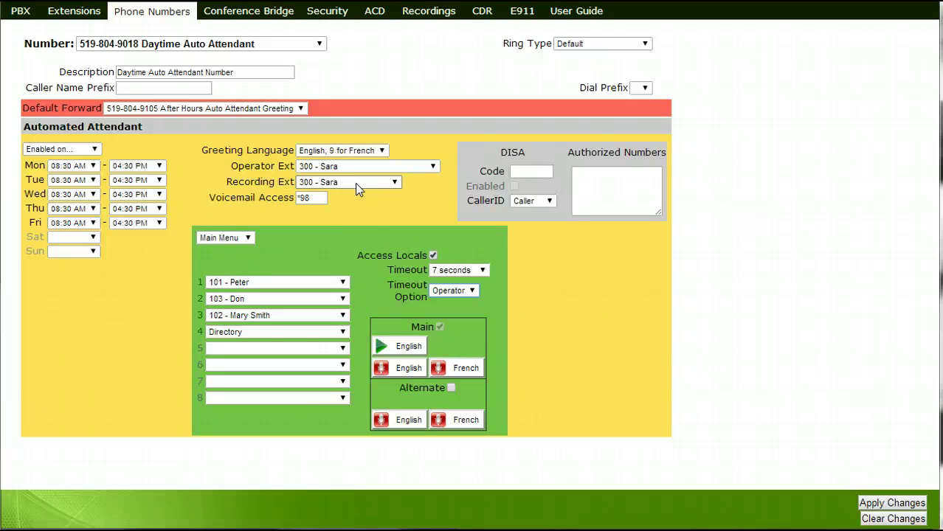
left_click(389, 344)
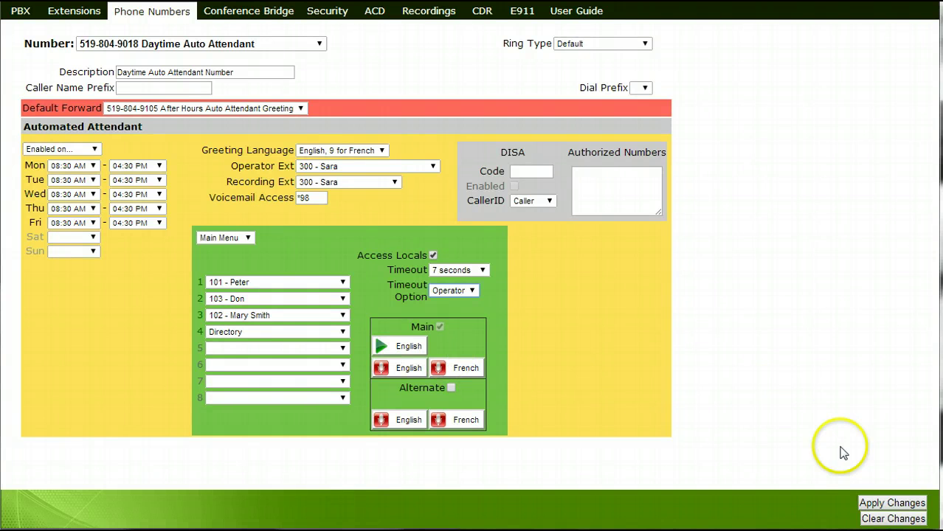
left_click(875, 505)
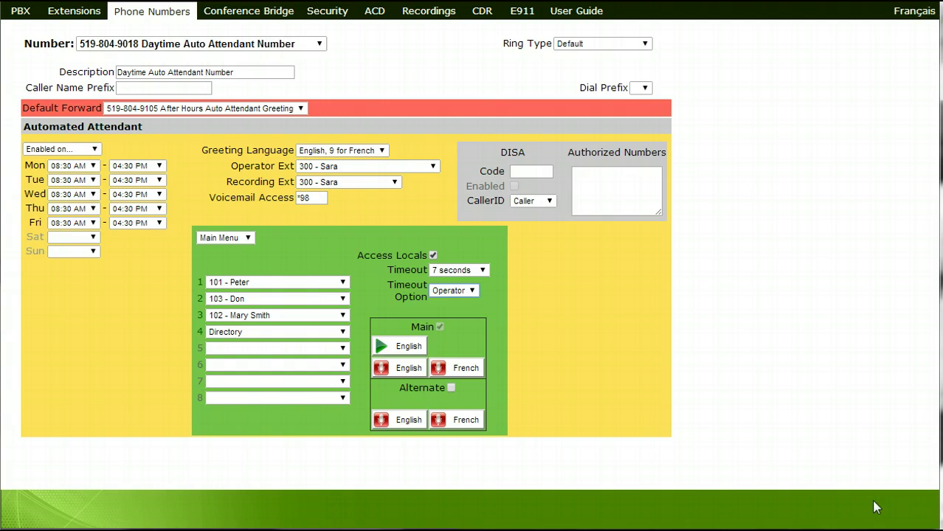
left_click(322, 47)
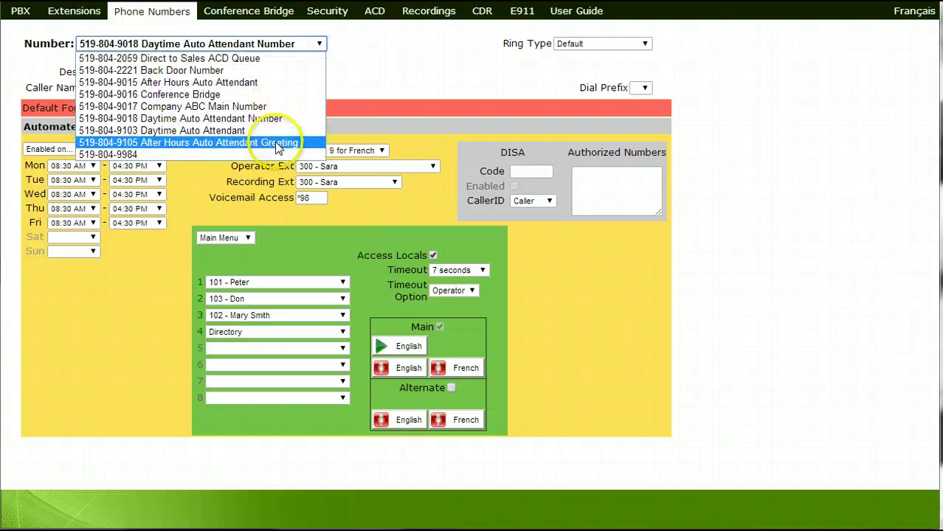
left_click(277, 144)
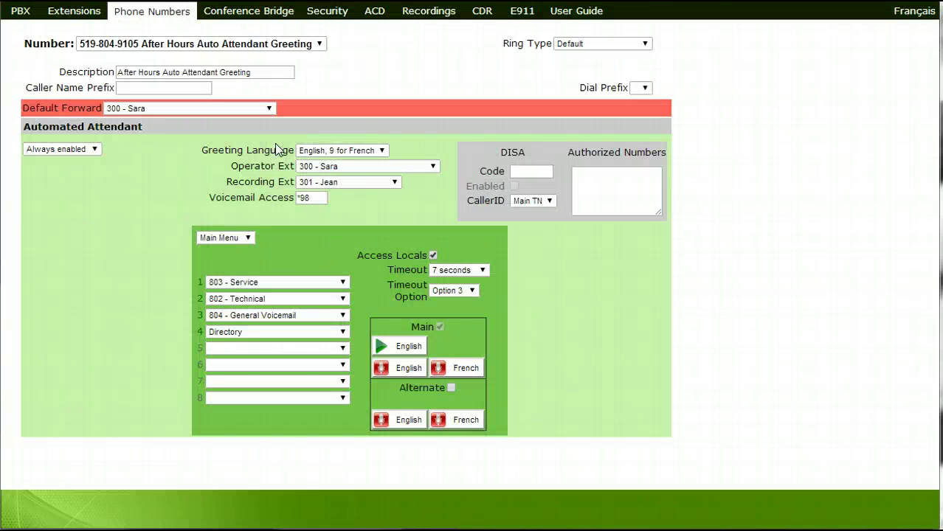
Confirm the after-hours number stays Always enabled with 300 - Sara as operator extension.
left_click(95, 150)
left_click(96, 150)
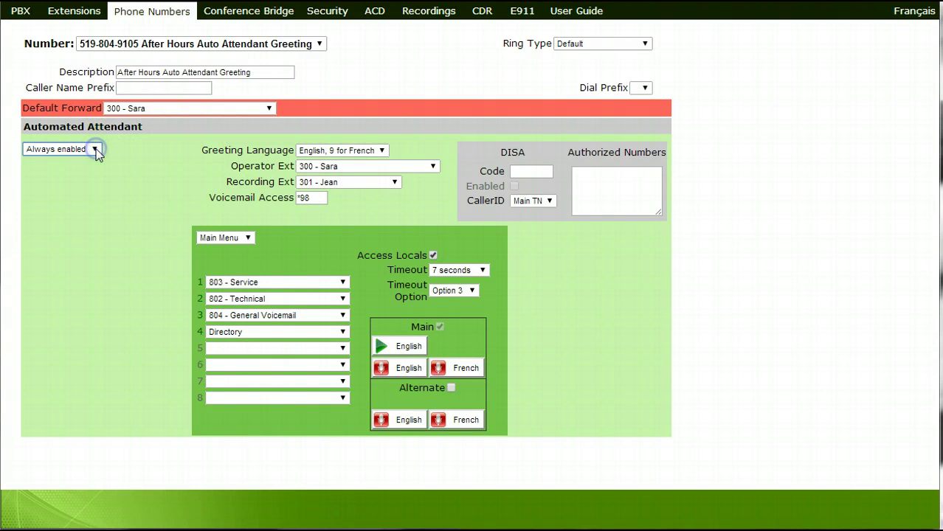
left_click(350, 168)
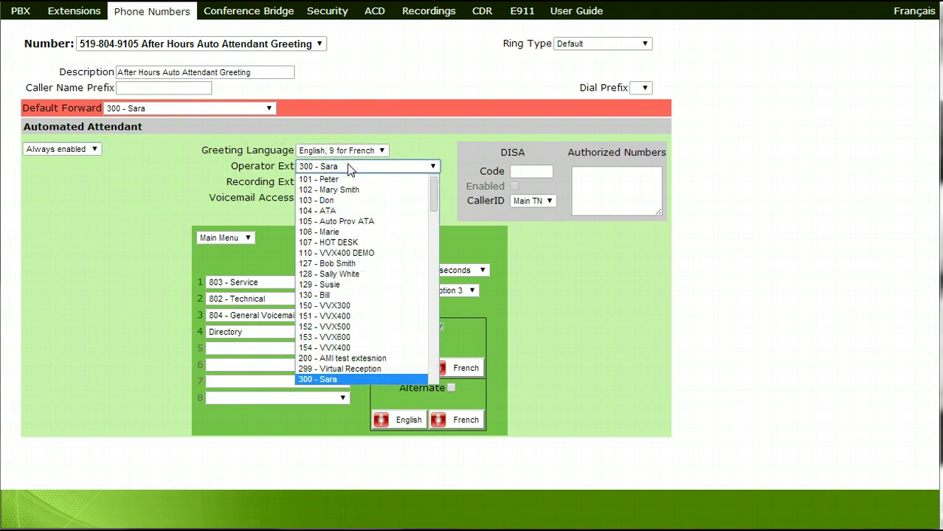
left_click(350, 168)
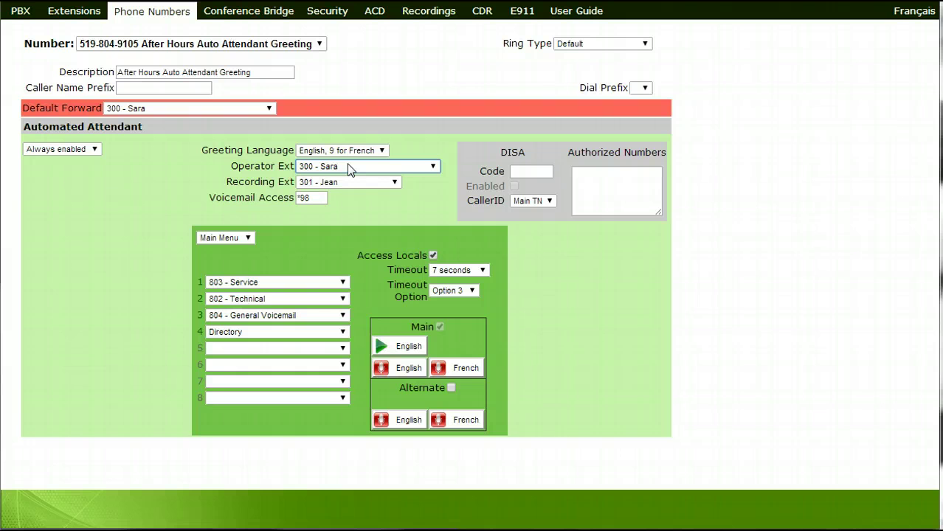
Keep 301 - Jean for recording, check voicemail code *98, and forward by default to 301 - Jean.
left_click(349, 183)
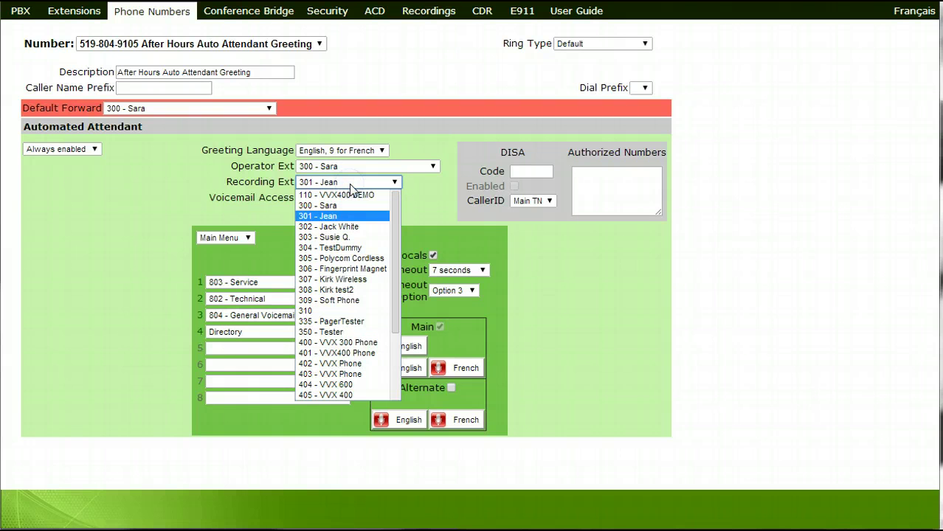
left_click(350, 185)
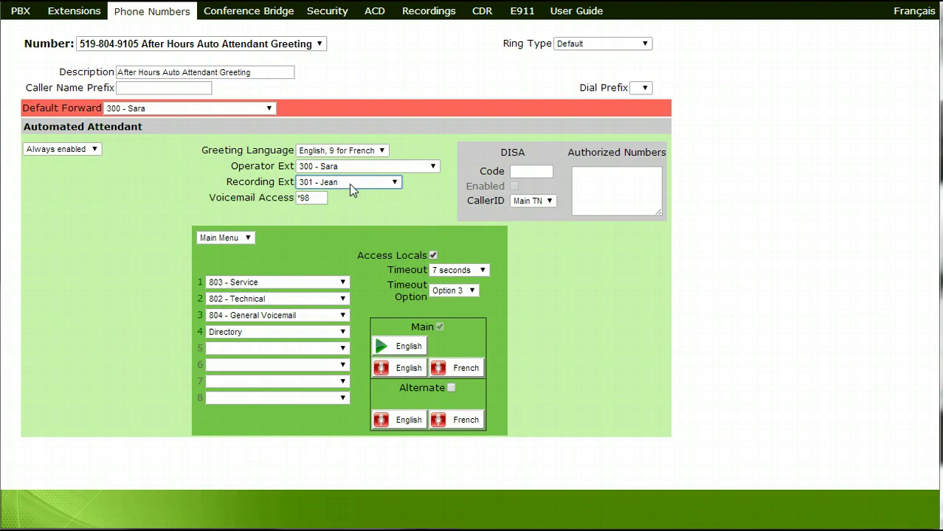
left_click(314, 198)
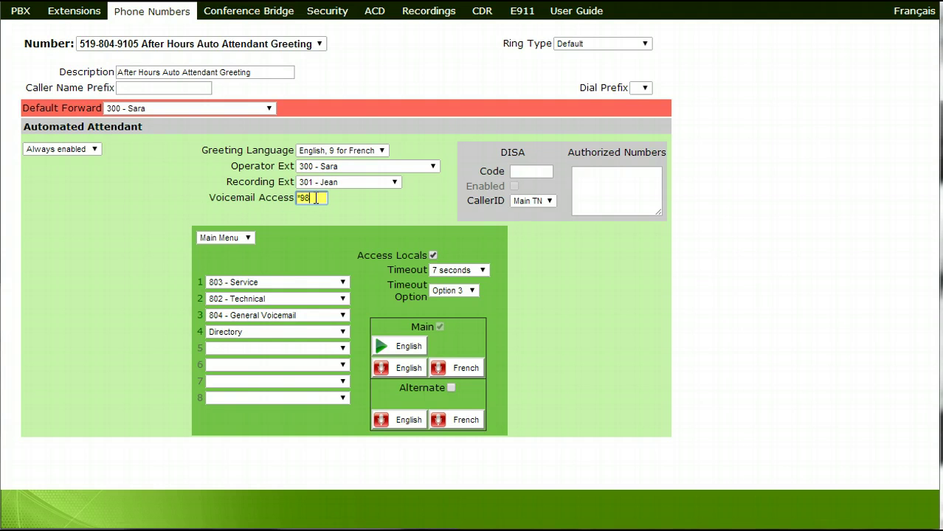
left_click(300, 282)
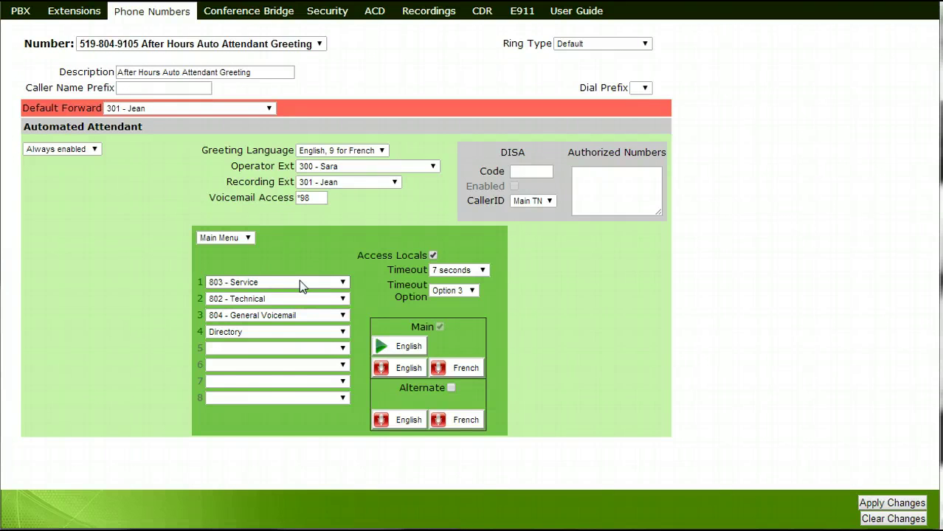
left_click(299, 282)
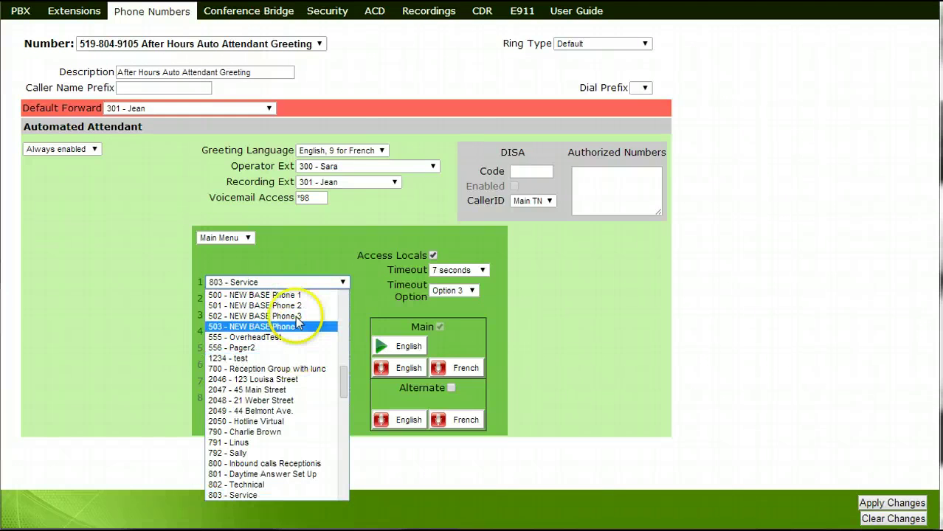
left_click(292, 279)
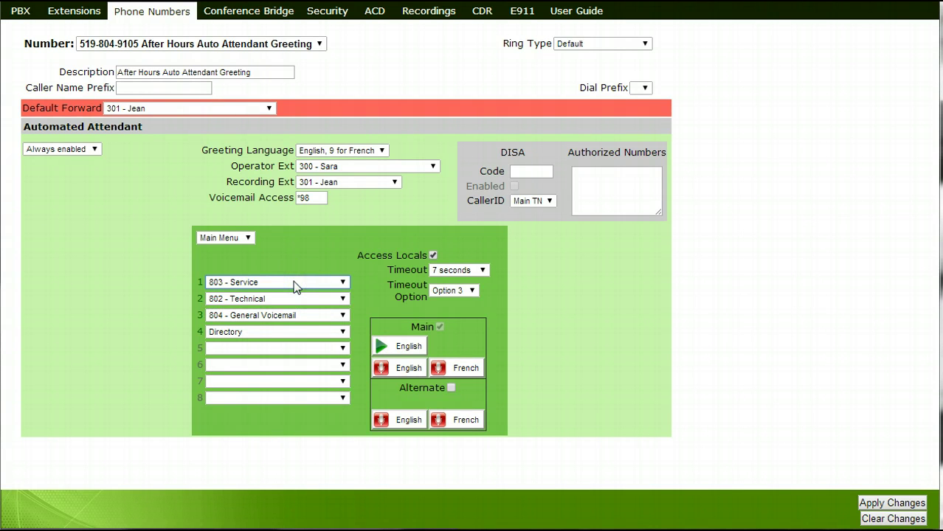
left_click(299, 332)
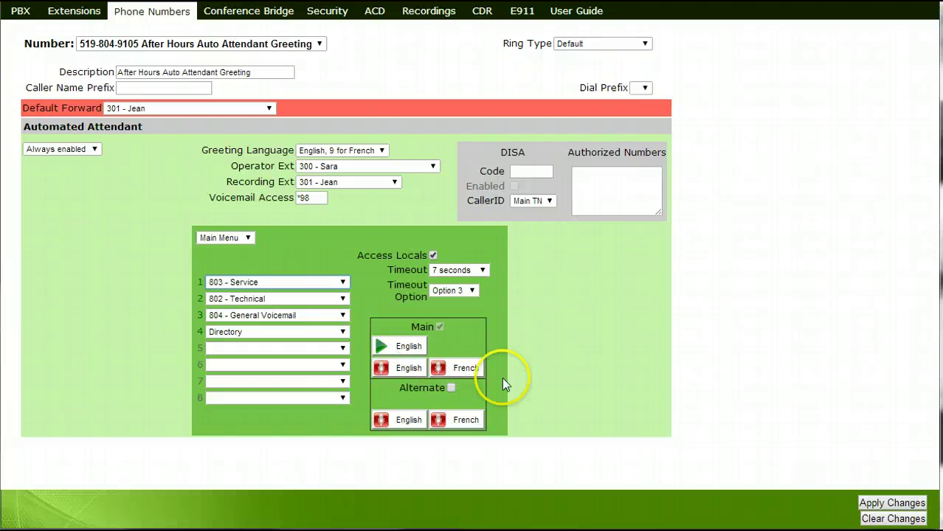
Save the after-hours settings and return to the daytime auto attendant number.
left_click(889, 504)
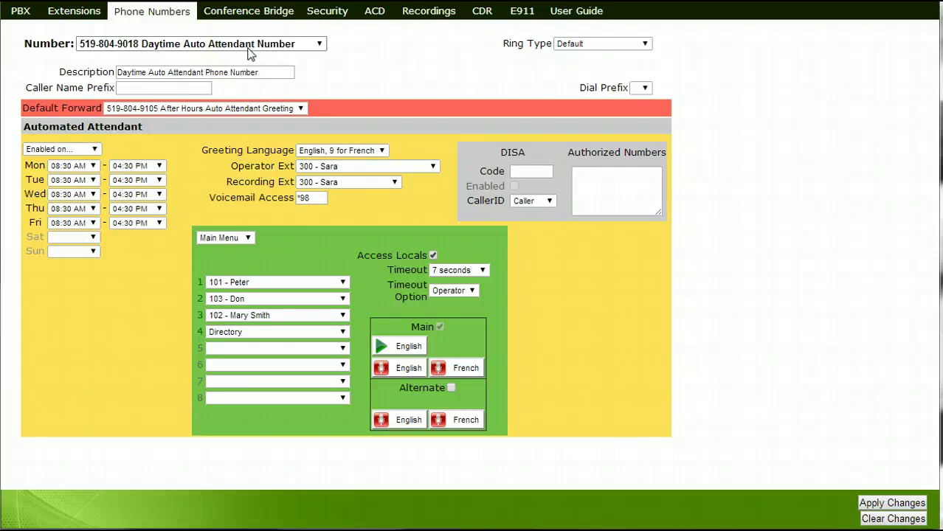
left_click(250, 45)
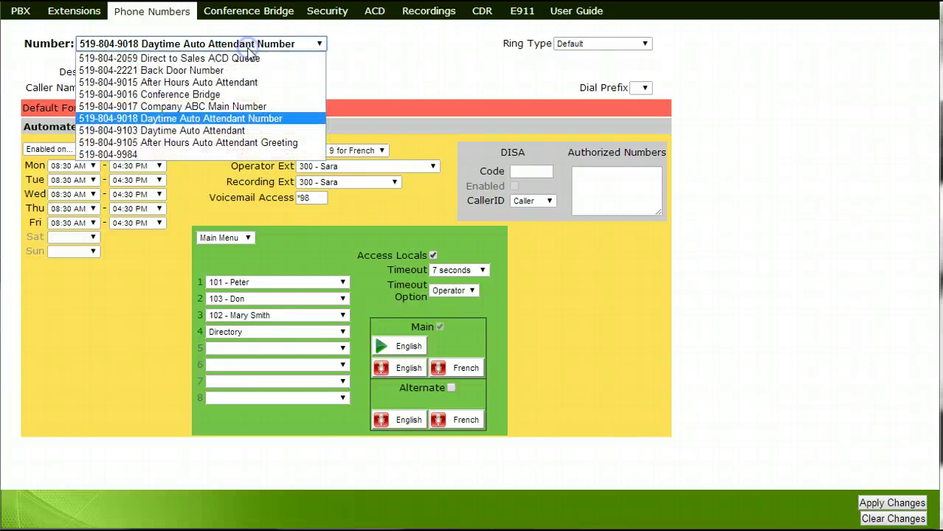
left_click(234, 118)
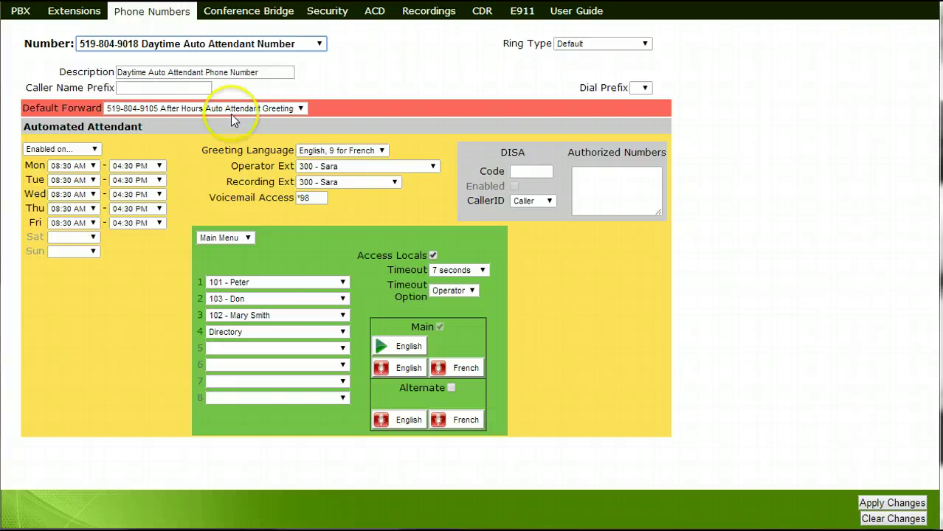
Keep the after-hours greeting as the daytime default forward and apply the renamed description.
left_click(231, 108)
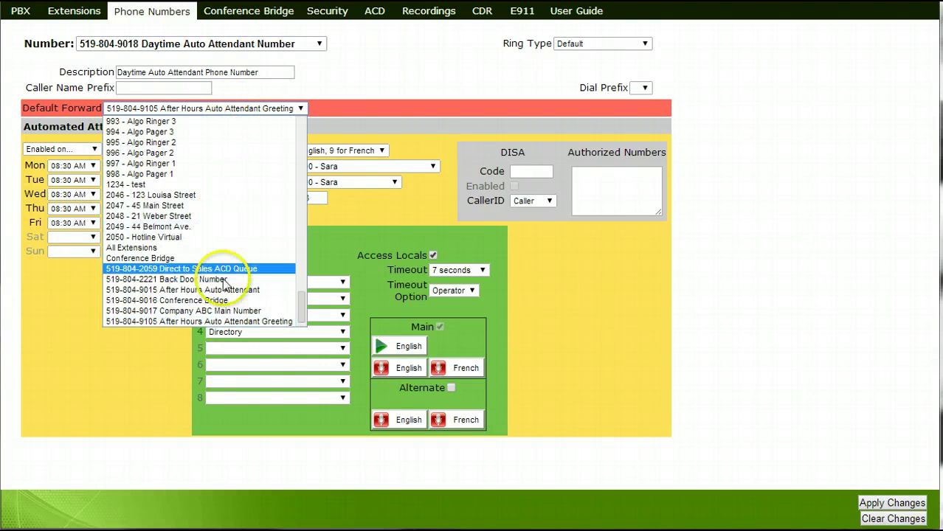
left_click(218, 322)
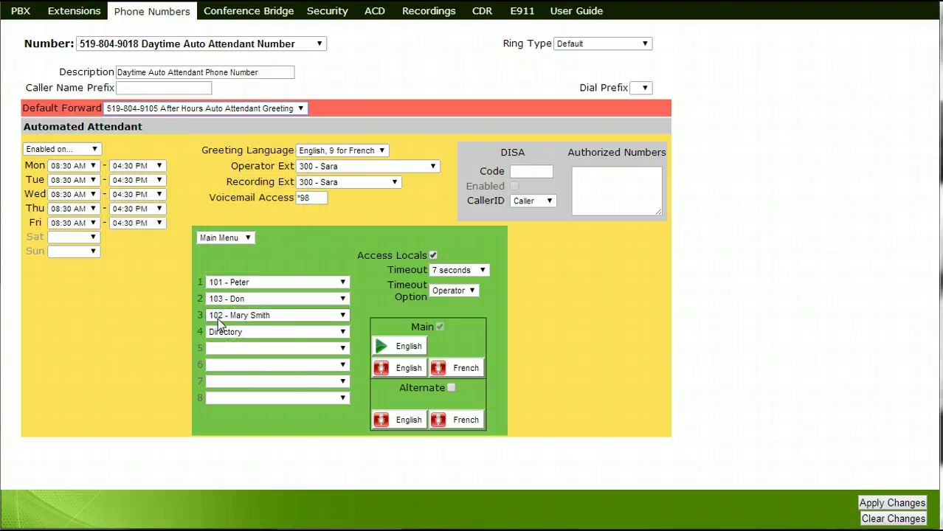
left_click(887, 505)
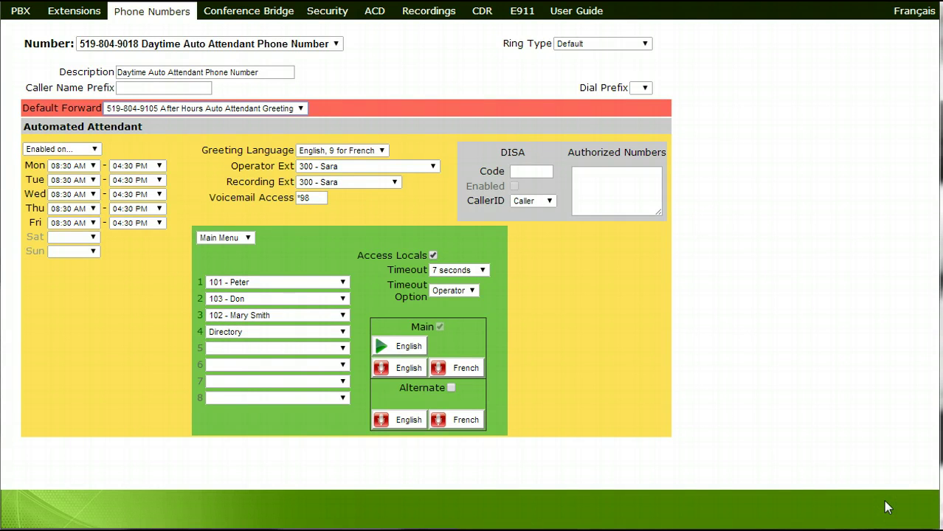